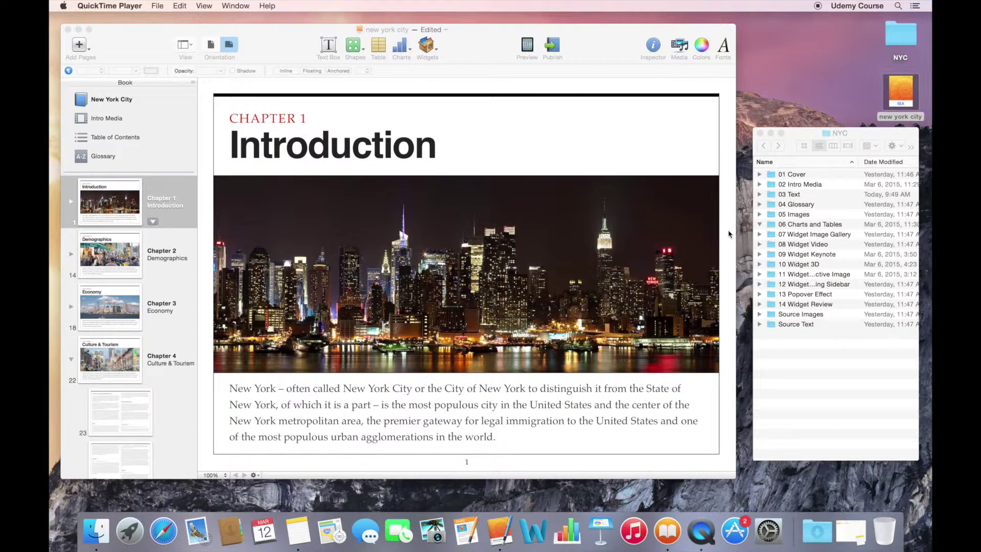
# Look up the dictionary definition of 'distinguish' in the introduction's opening paragraph, then dismiss it.
pyautogui.click(557, 391)
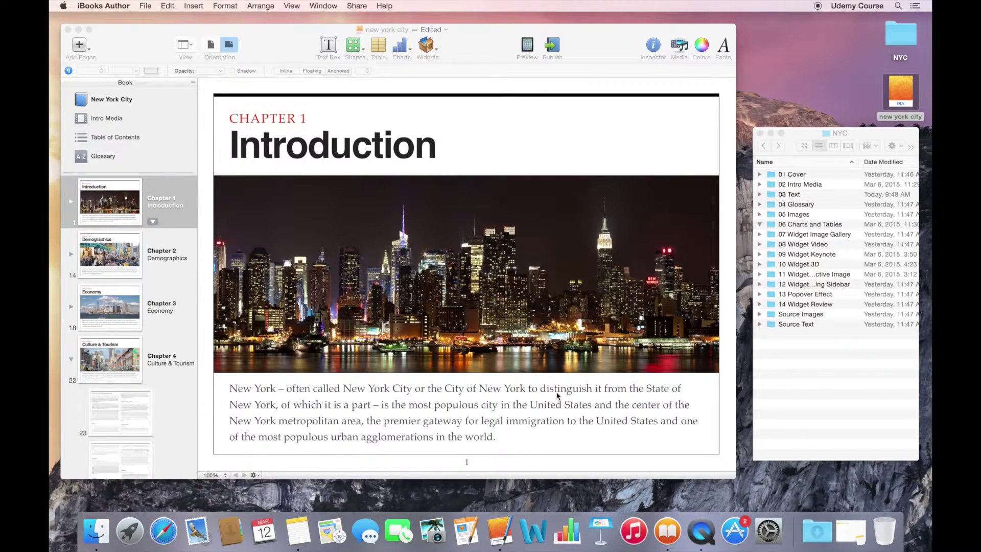
pyautogui.doubleClick(557, 390)
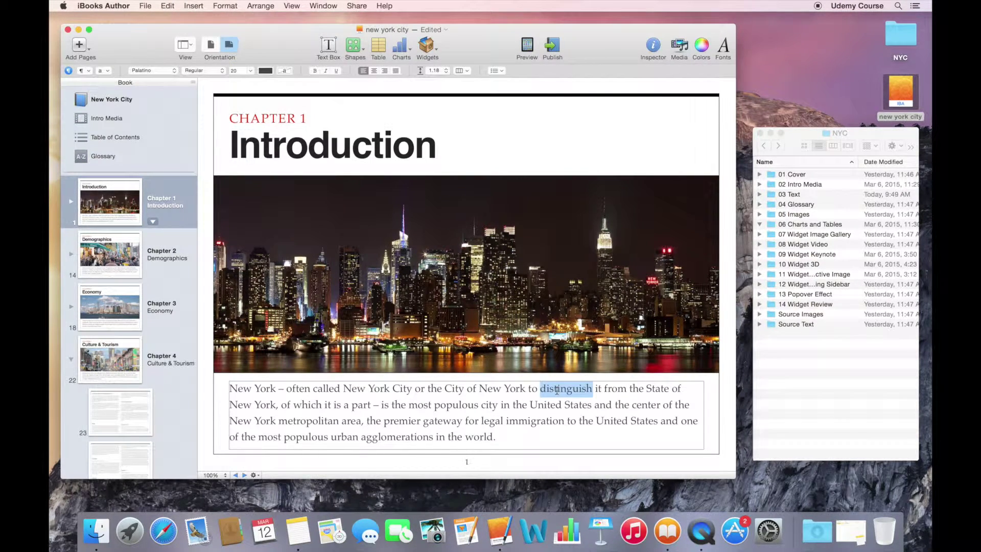
pyautogui.rightClick(557, 392)
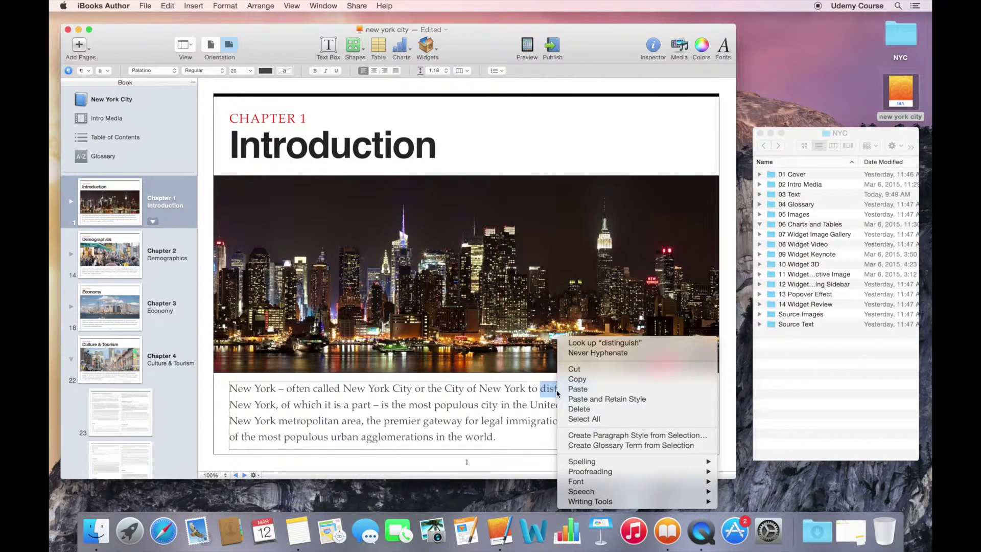
pyautogui.click(583, 343)
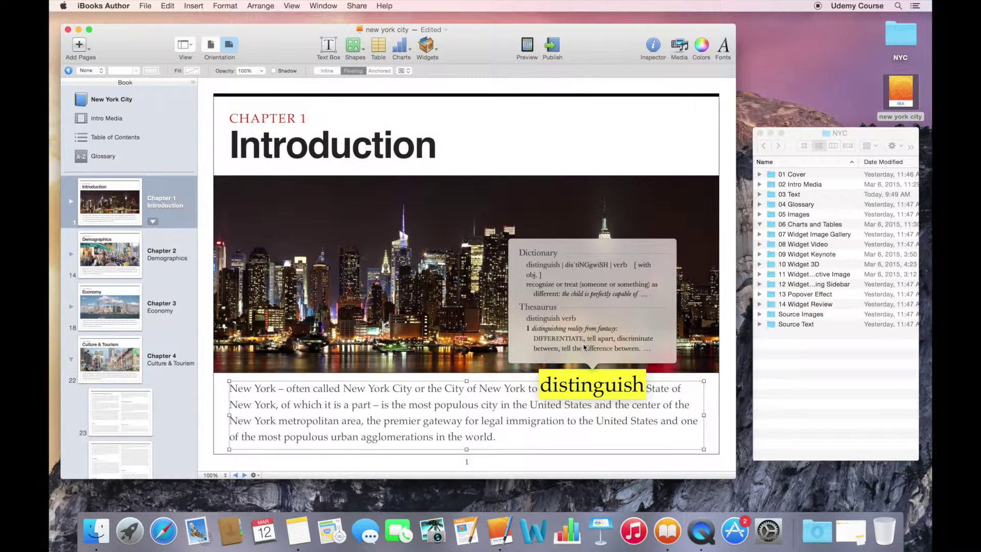
pyautogui.click(72, 202)
# On page 2 of Chapter 1, make the word 'boroughs' a glossary term.
pyautogui.click(71, 202)
pyautogui.click(120, 275)
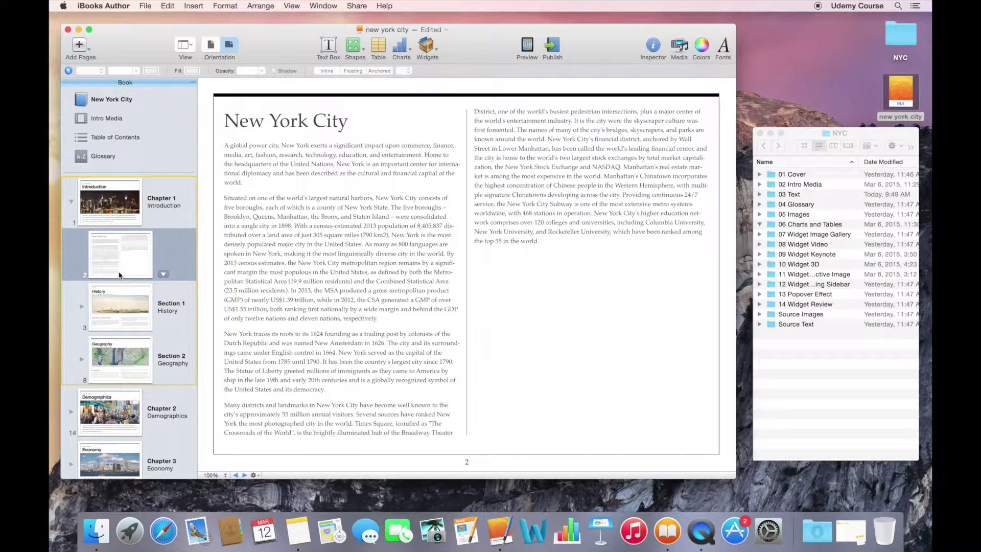
pyautogui.click(244, 208)
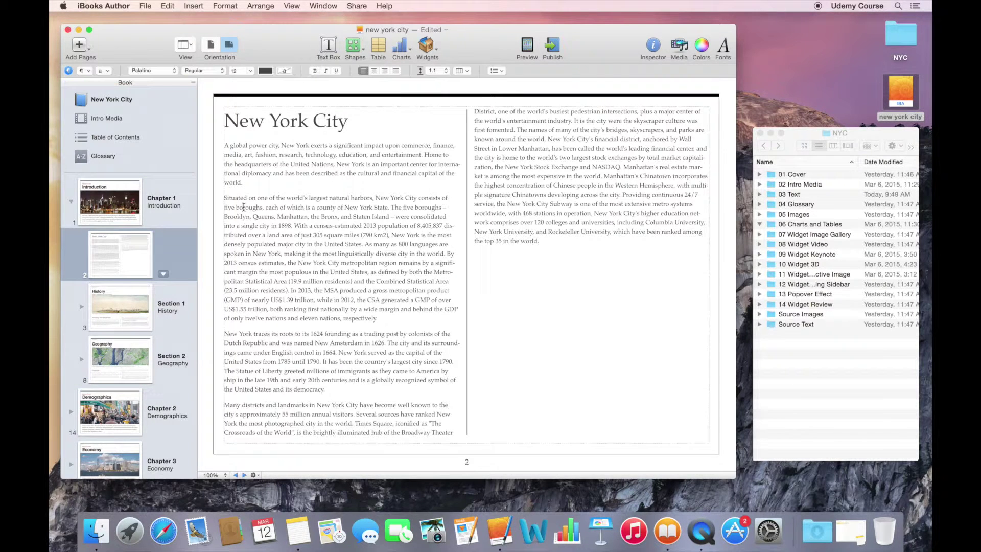
pyautogui.doubleClick(244, 207)
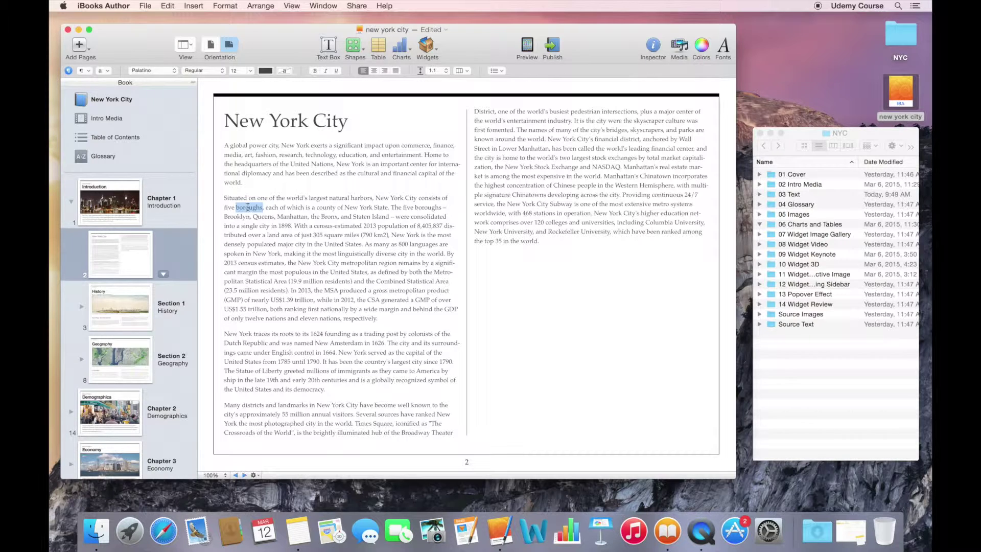
pyautogui.rightClick(248, 207)
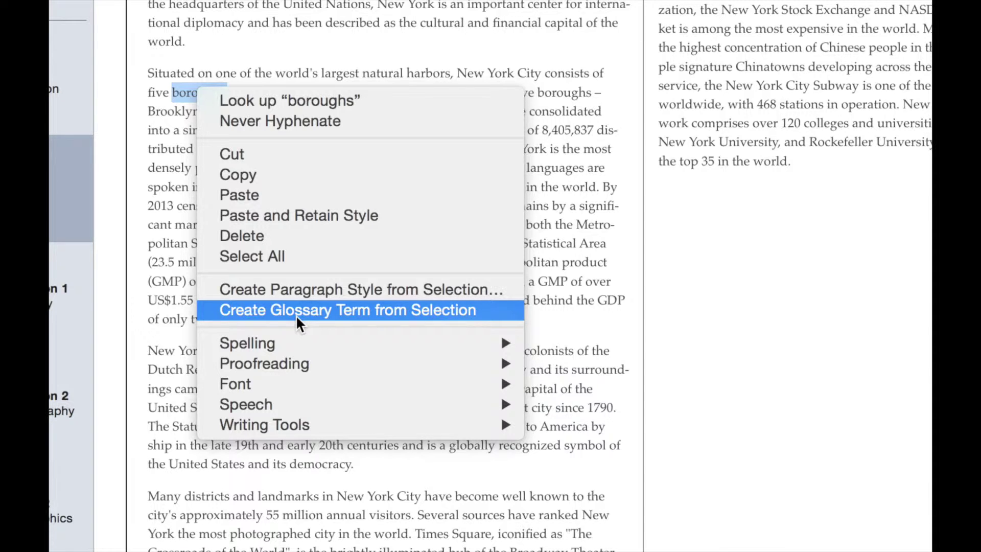
pyautogui.click(296, 315)
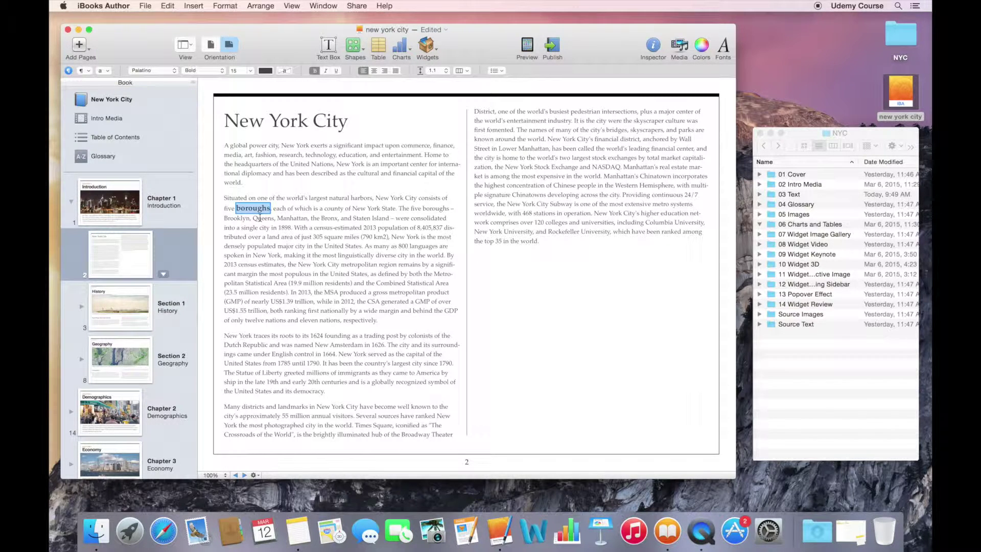
# Show the Glossary Toolbar and add 'New York Stock Exchange' as a glossary term.
pyautogui.click(507, 167)
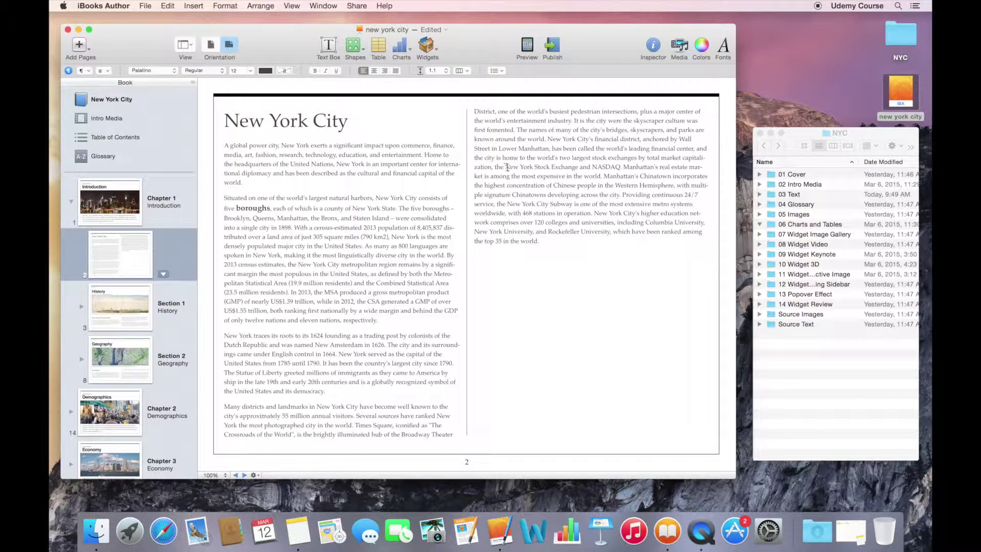
pyautogui.moveTo(504, 167); pyautogui.dragTo(562, 167)
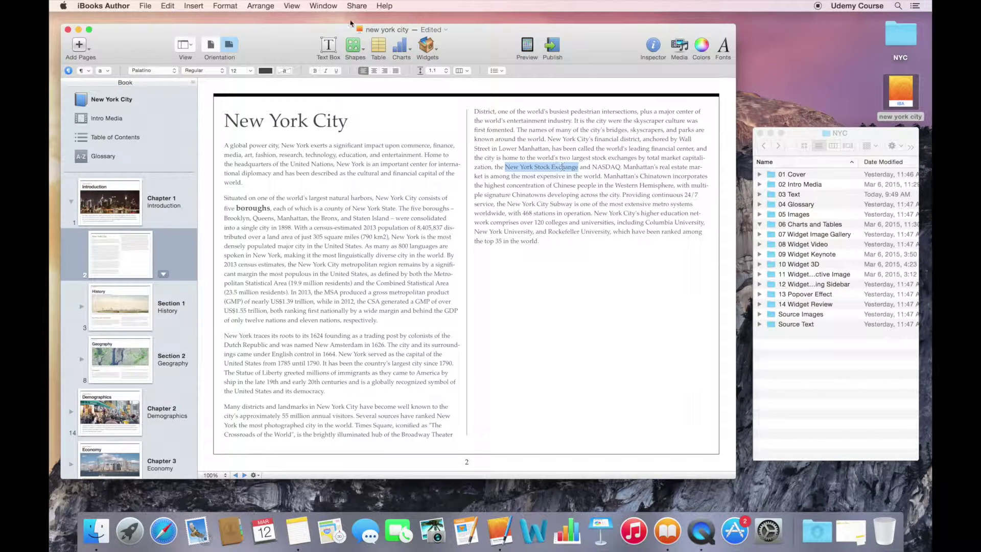
pyautogui.click(295, 4)
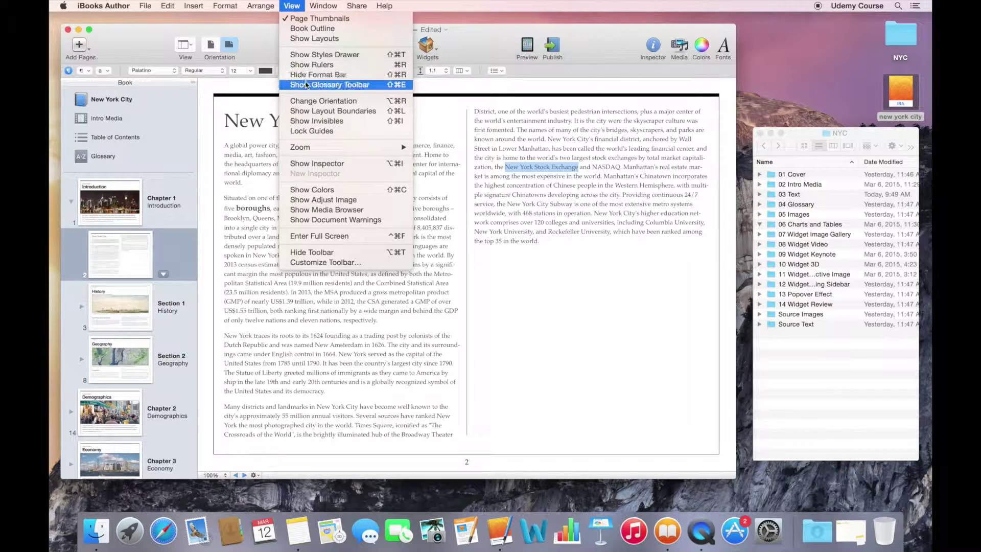
pyautogui.click(307, 85)
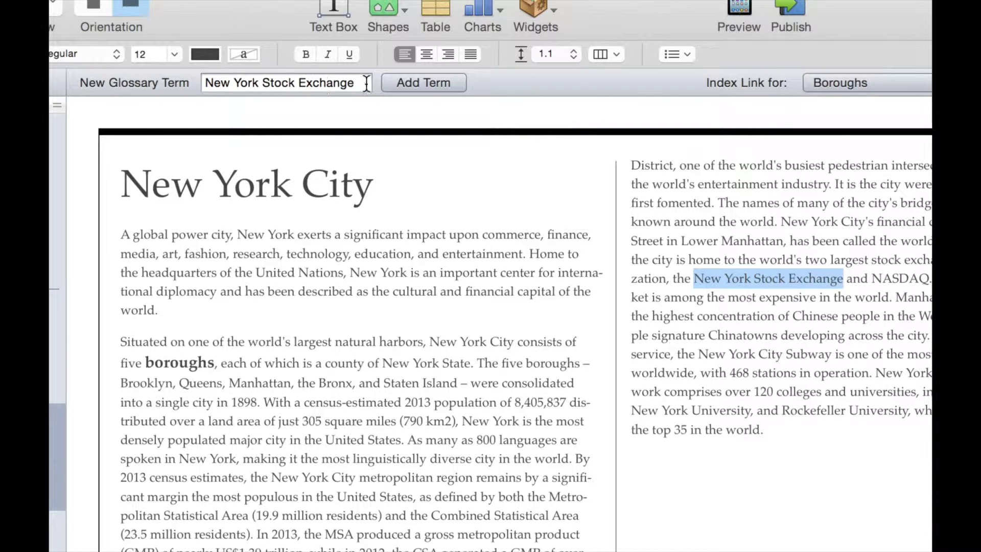
pyautogui.click(403, 83)
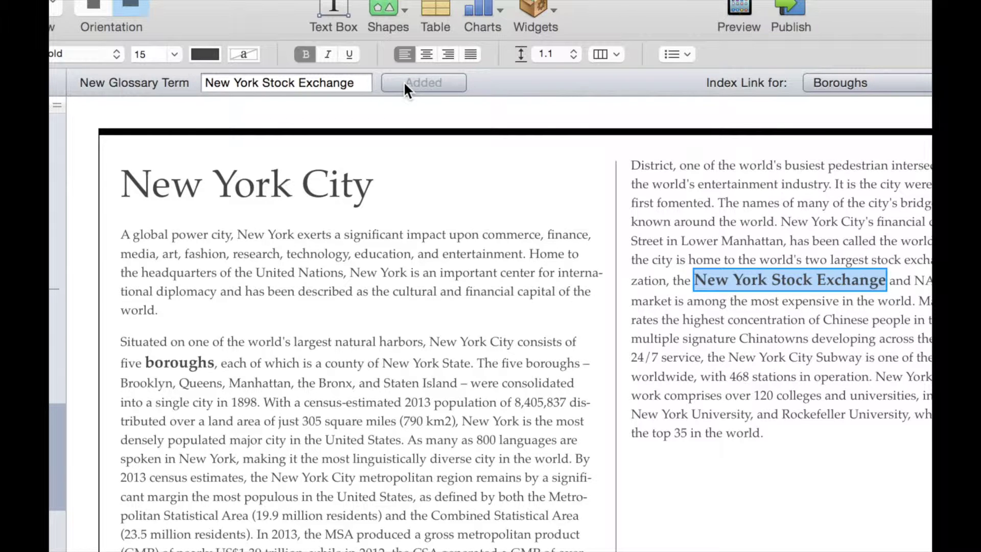
# Add 'NASDAQ' from the right column as a glossary term.
pyautogui.hscroll(3, 731, 225)
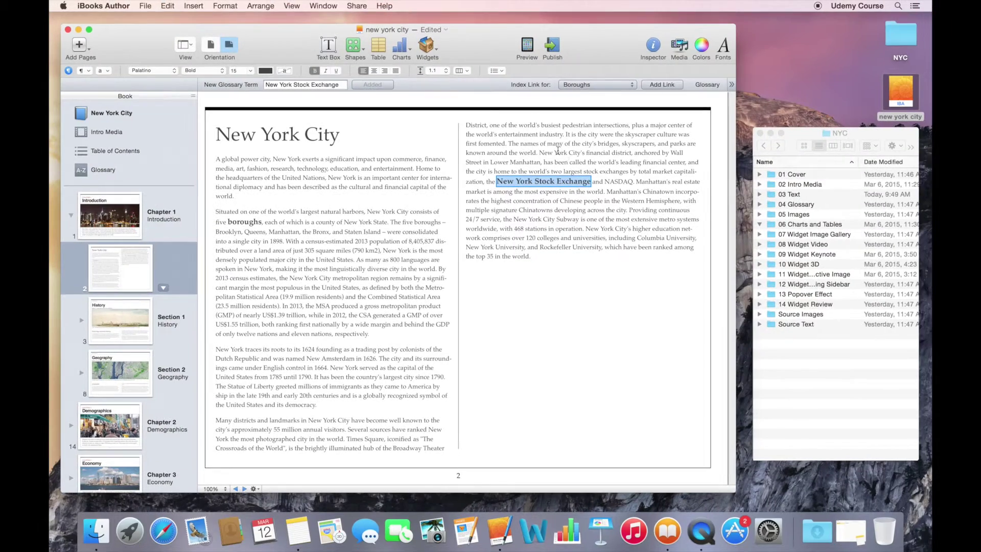
pyautogui.doubleClick(614, 181)
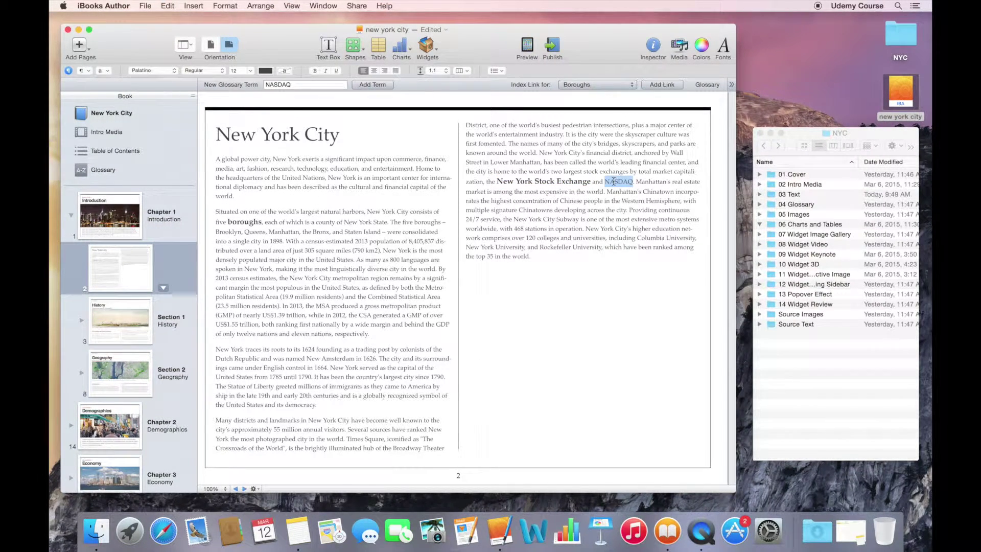
pyautogui.click(365, 85)
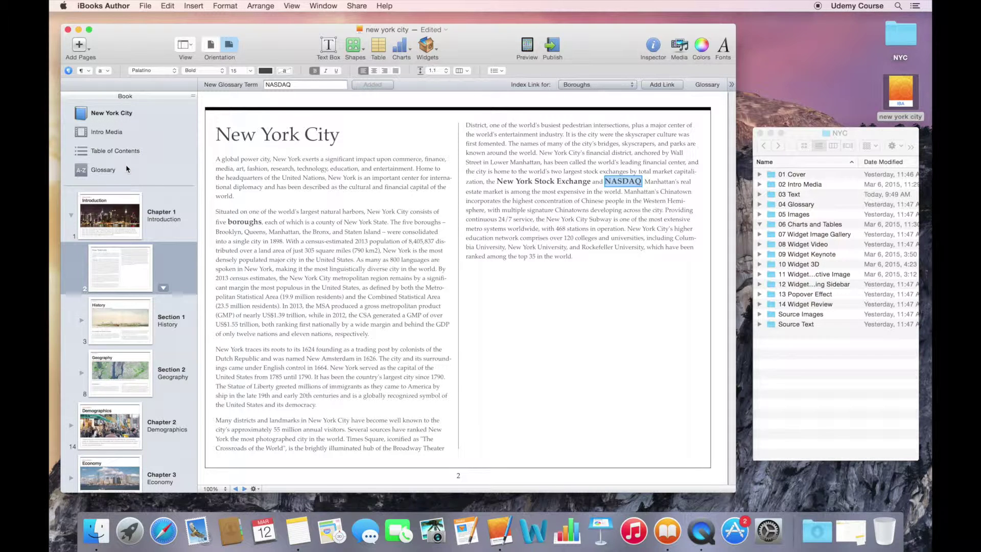
# Show the Glossary with Boroughs, NASDAQ and New York Stock Exchange, and expand the 04 Glossary folder.
pyautogui.click(110, 169)
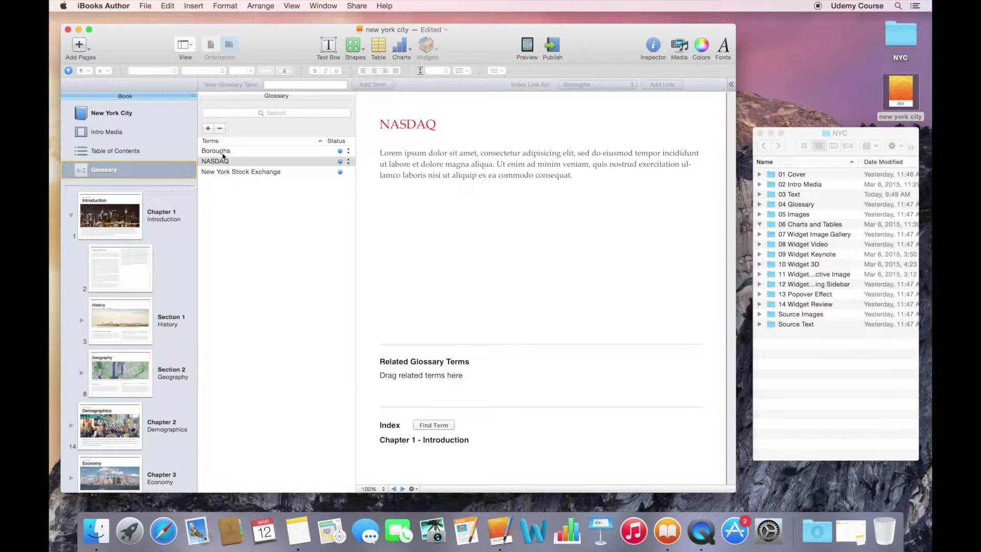
pyautogui.click(760, 204)
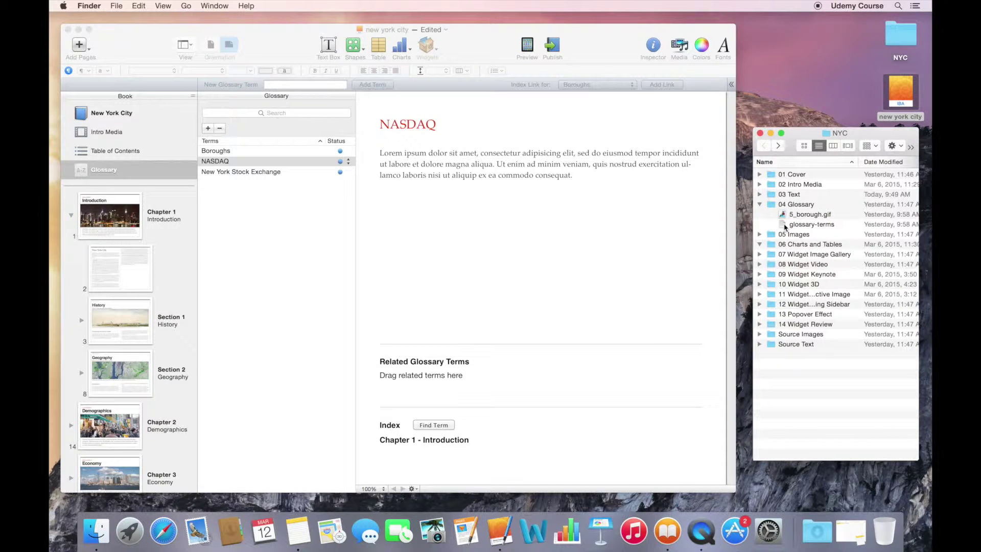
# Open glossary-terms in TextEdit and select the two Boroughs paragraphs.
pyautogui.doubleClick(785, 226)
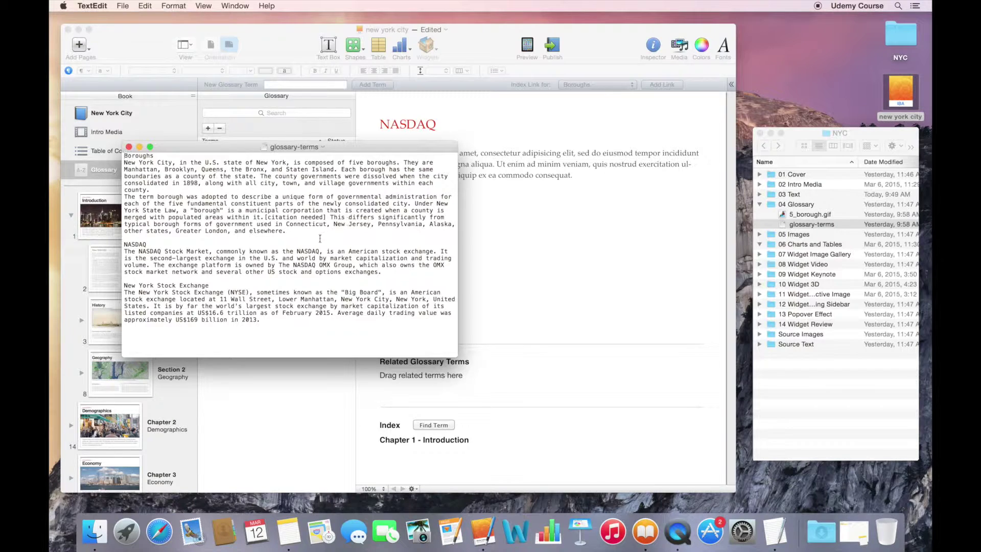
pyautogui.moveTo(299, 231); pyautogui.dragTo(110, 163)
pyautogui.press('super+c')
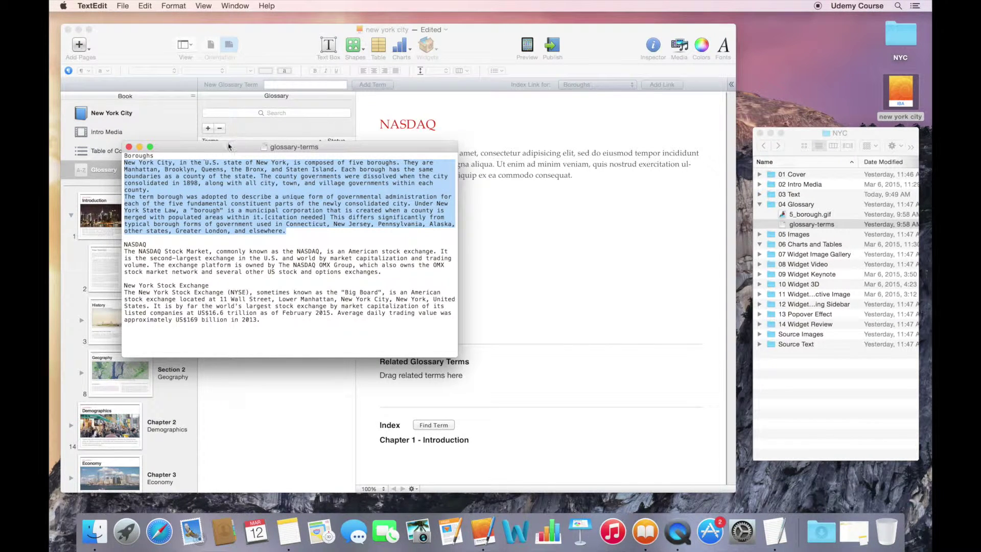
# Paste the borough description over the Boroughs glossary entry's placeholder text.
pyautogui.click(251, 133)
pyautogui.click(236, 152)
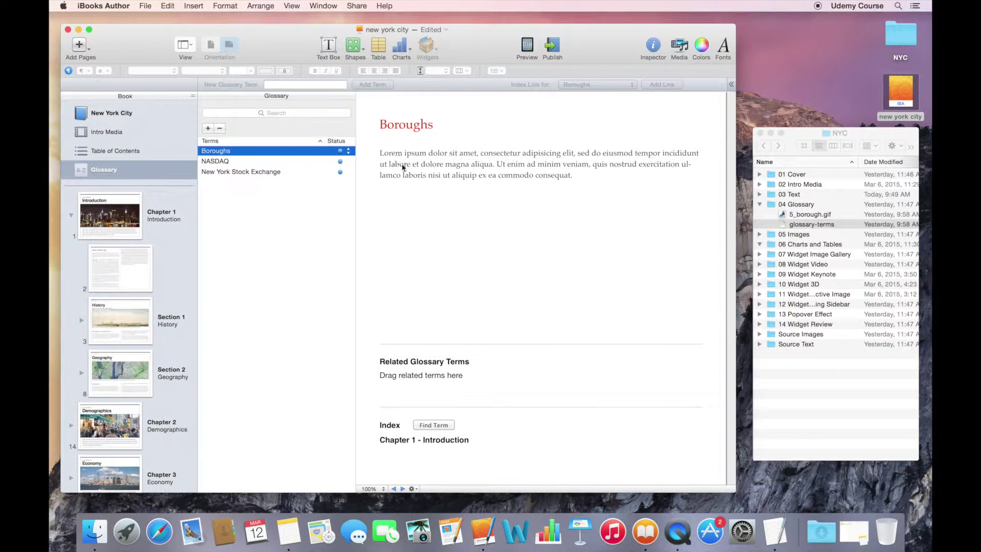
pyautogui.tripleClick(412, 170)
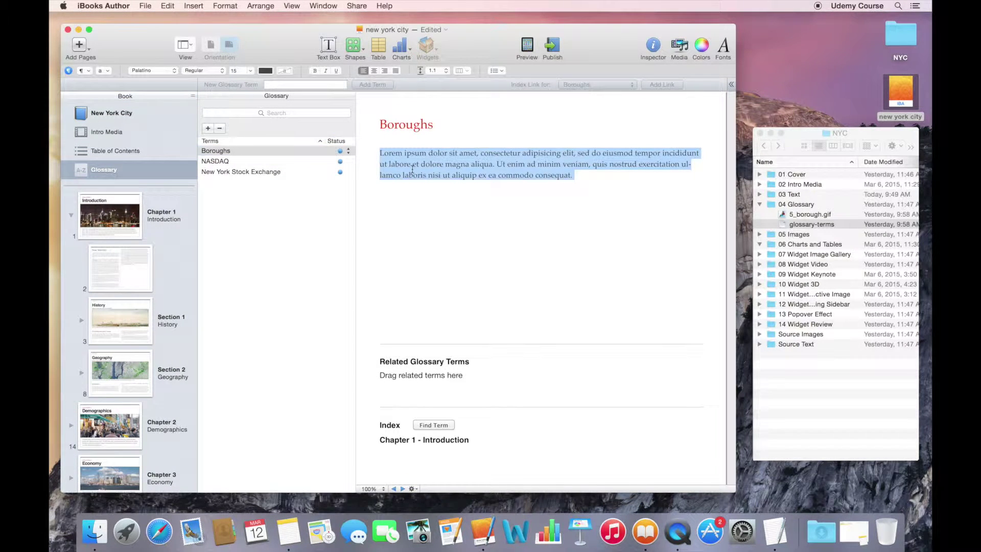
pyautogui.press('super+v')
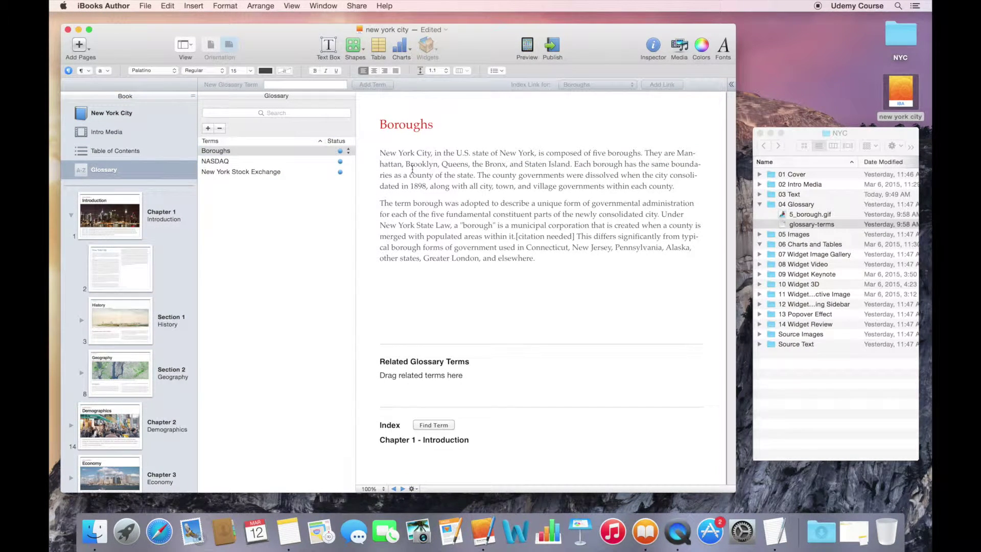
# Replace the NASDAQ entry's Lorem ipsum text with its definition from glossary-terms.
pyautogui.click(292, 153)
pyautogui.click(289, 161)
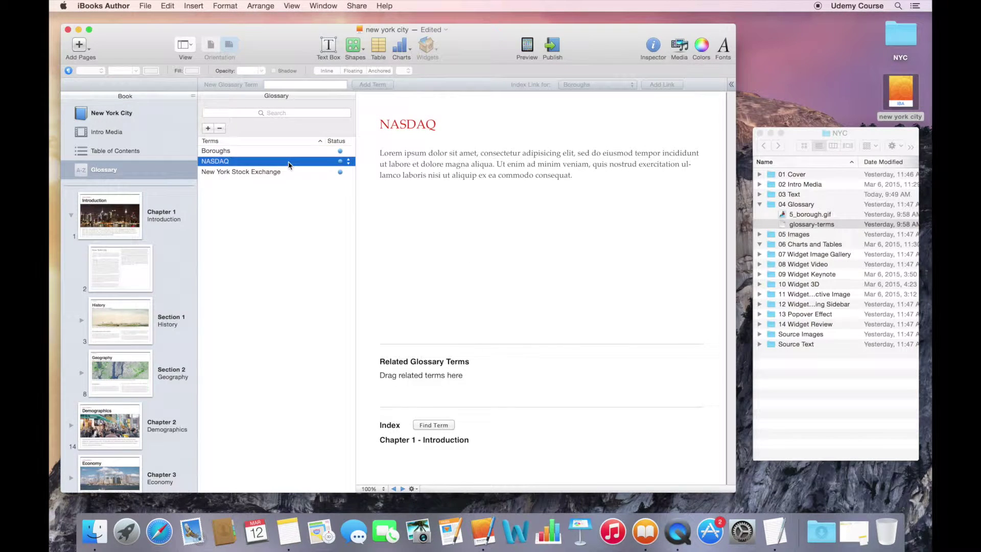
pyautogui.press('super+Tab')
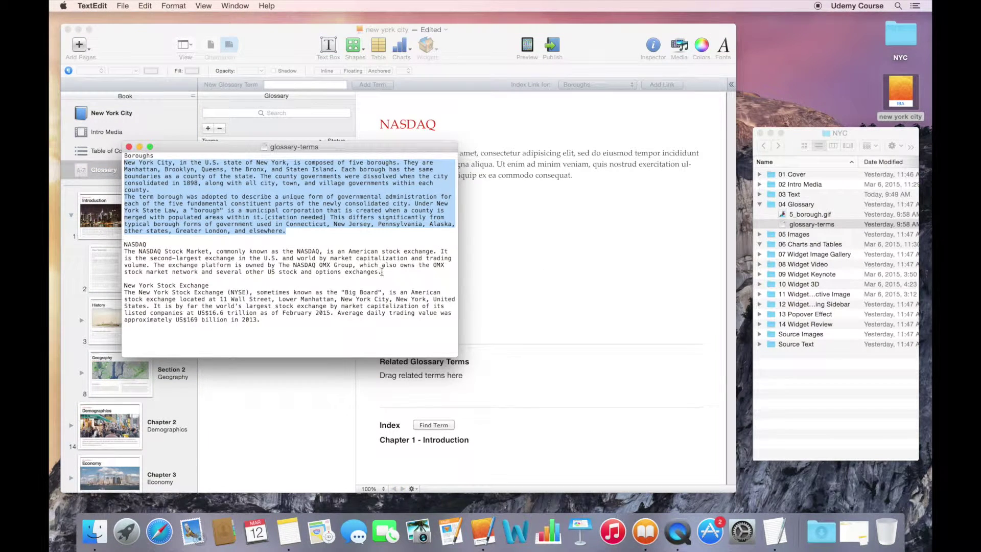
pyautogui.moveTo(382, 272); pyautogui.dragTo(120, 254)
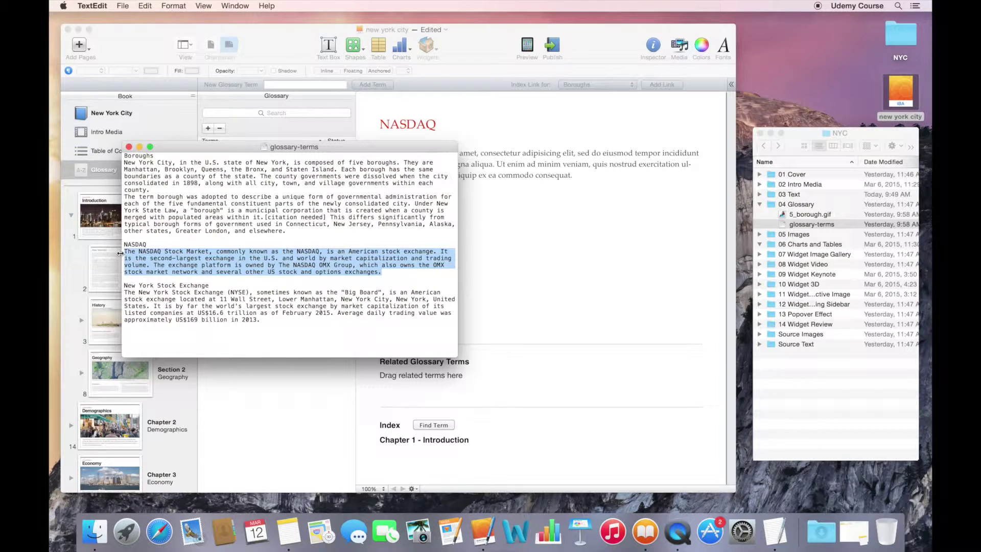
pyautogui.click(522, 167)
pyautogui.tripleClick(521, 166)
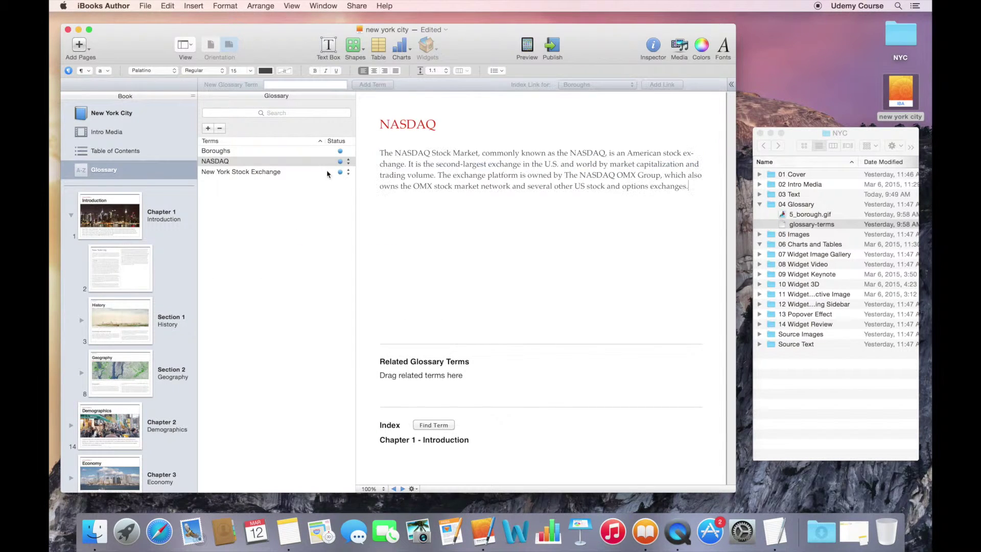
# Replace the New York Stock Exchange entry's placeholder with its NYSE definition.
pyautogui.click(289, 172)
pyautogui.press('super+Tab')
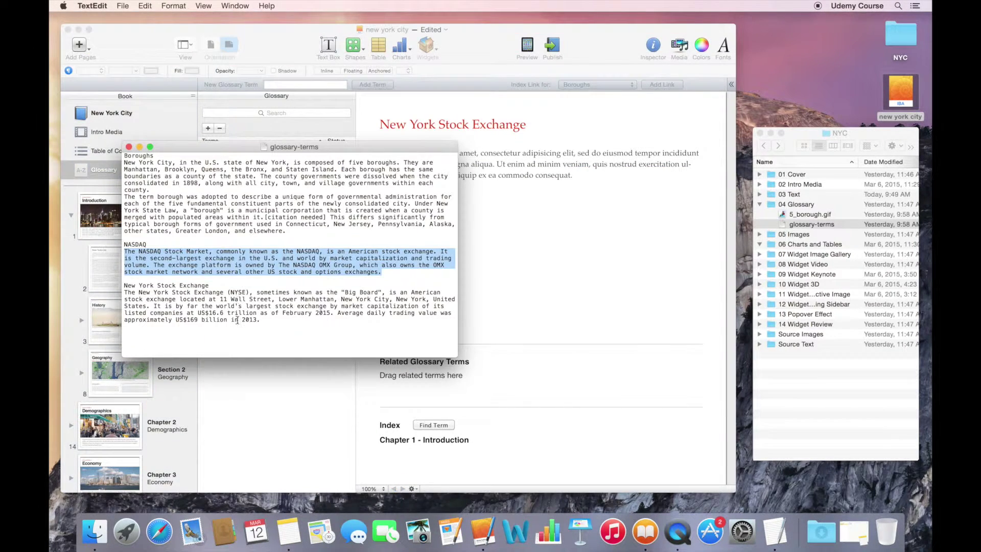
pyautogui.click(237, 320)
pyautogui.moveTo(261, 320); pyautogui.dragTo(111, 290)
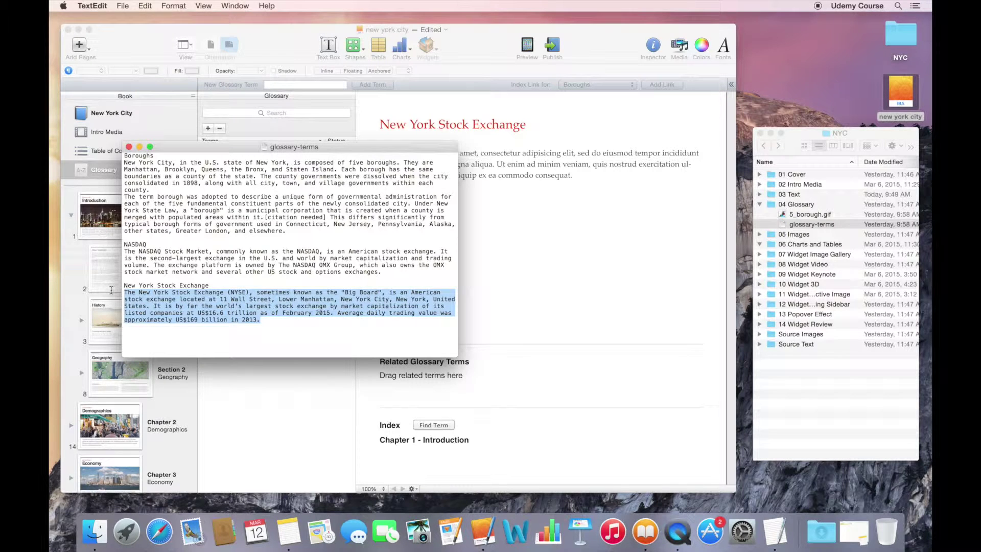
pyautogui.tripleClick(520, 165)
pyautogui.press('super+v')
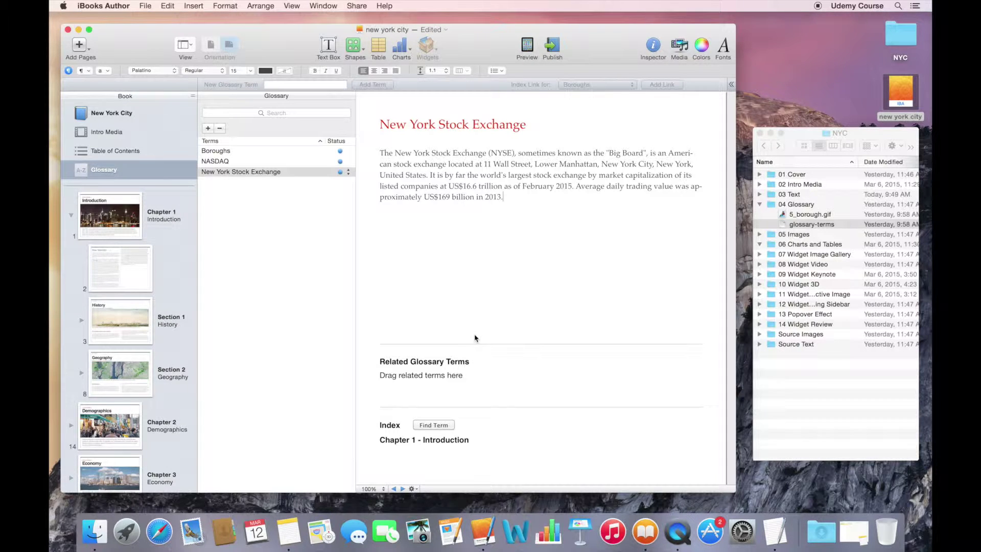
# Add NASDAQ to New York Stock Exchange's Related Glossary Terms and confirm NASDAQ lists it back.
pyautogui.moveTo(219, 162); pyautogui.dragTo(436, 380)
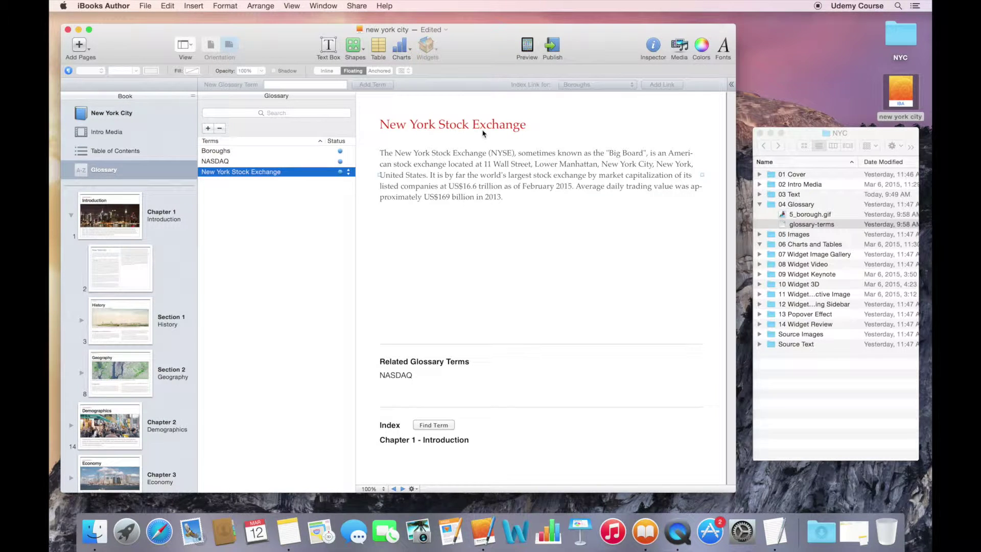
pyautogui.click(279, 163)
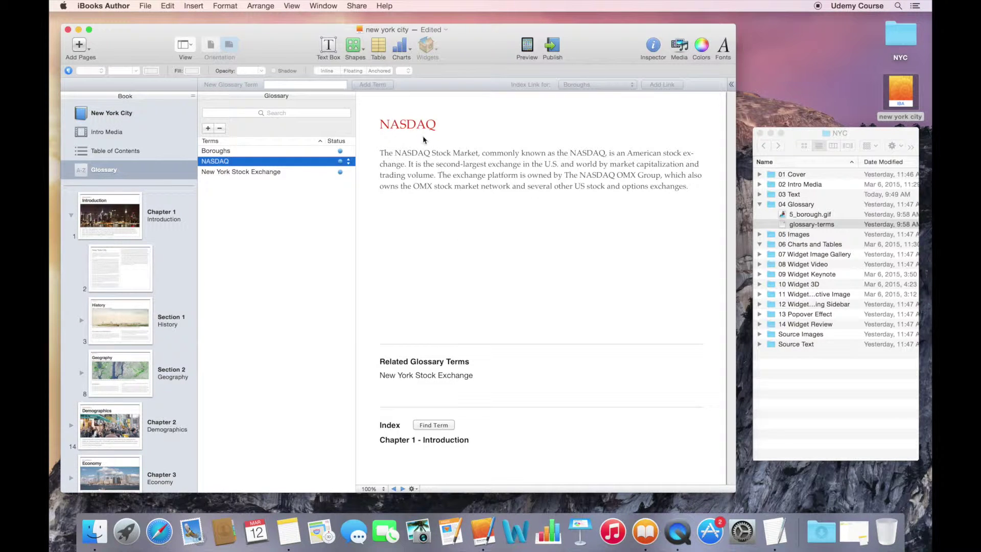
# Search for 'New York Stock Exchange' and select its mention under Wall Street on page 19.
pyautogui.click(268, 173)
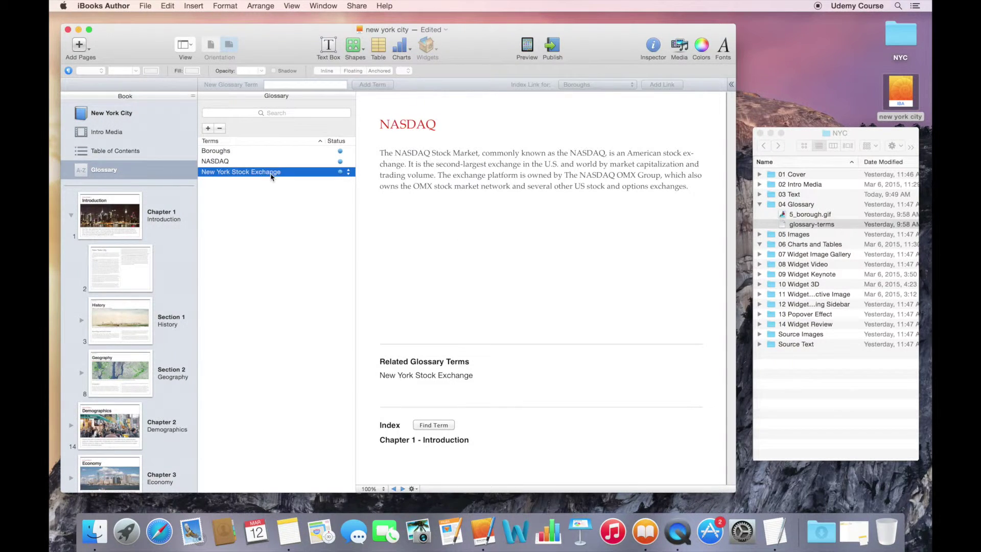
pyautogui.click(434, 425)
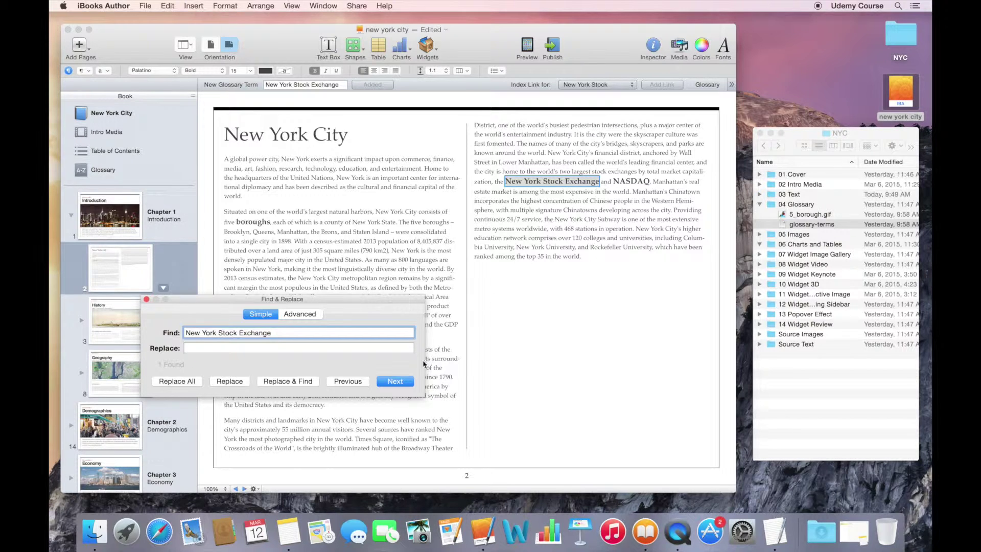
pyautogui.click(401, 381)
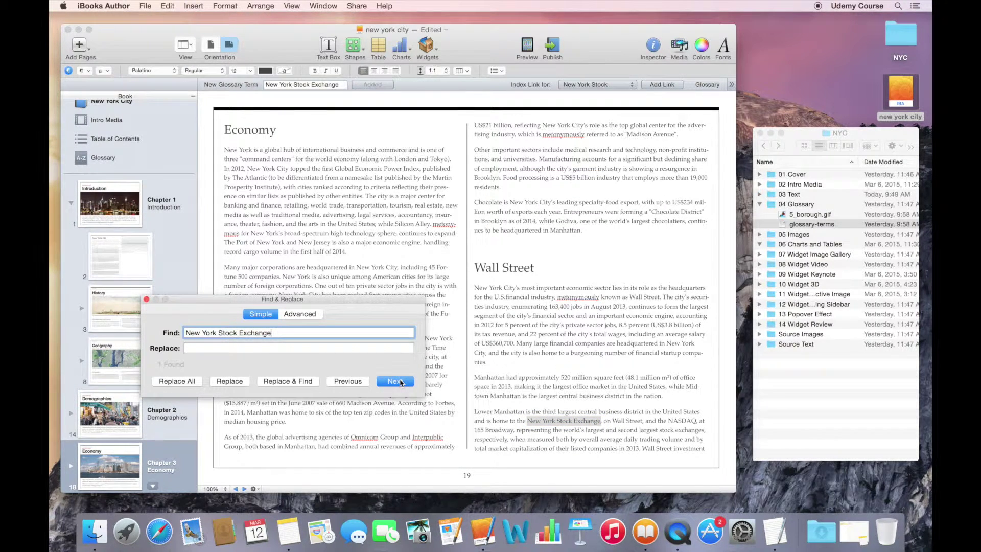
pyautogui.click(544, 421)
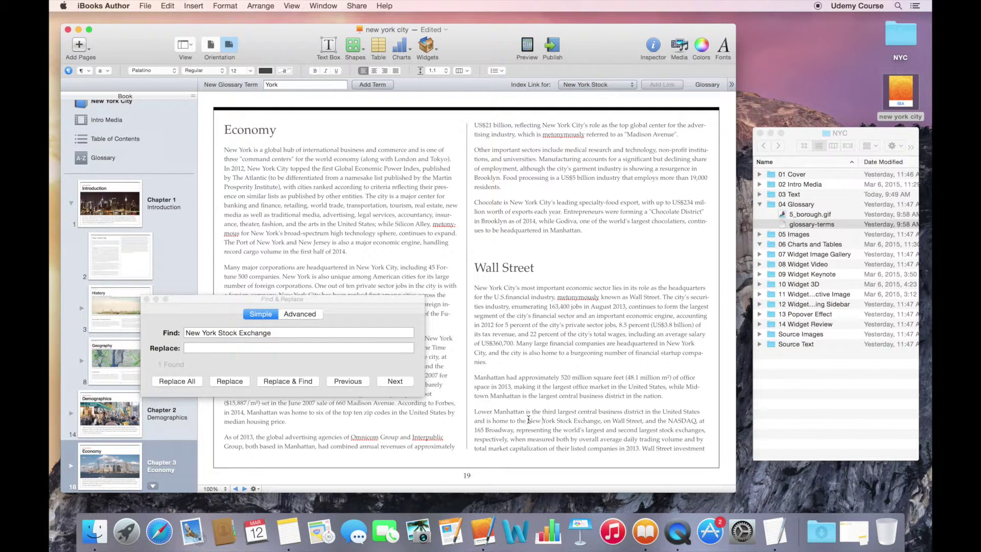
pyautogui.moveTo(527, 420); pyautogui.dragTo(599, 420)
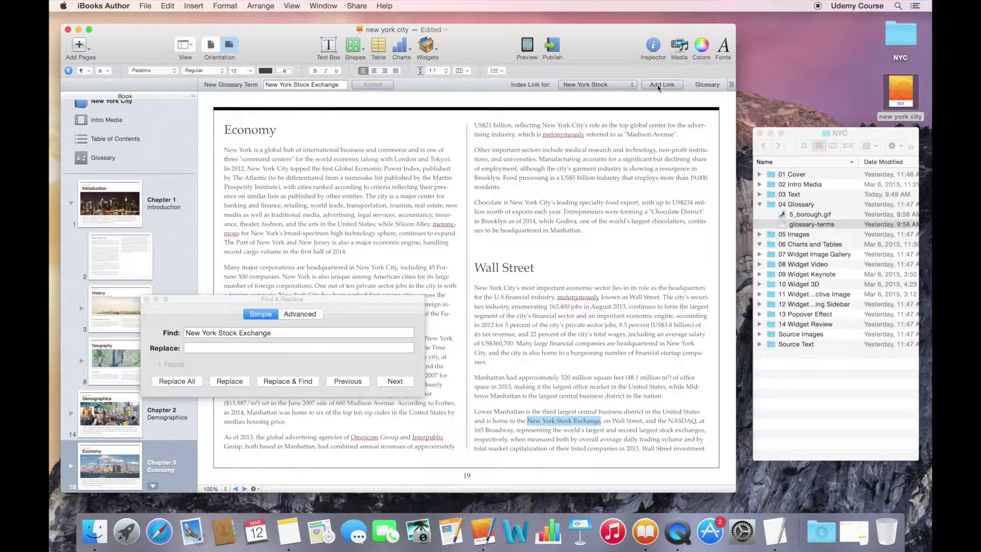
# Add the page 19 mention to the New York Stock Exchange index, then close Find & Replace.
pyautogui.click(658, 85)
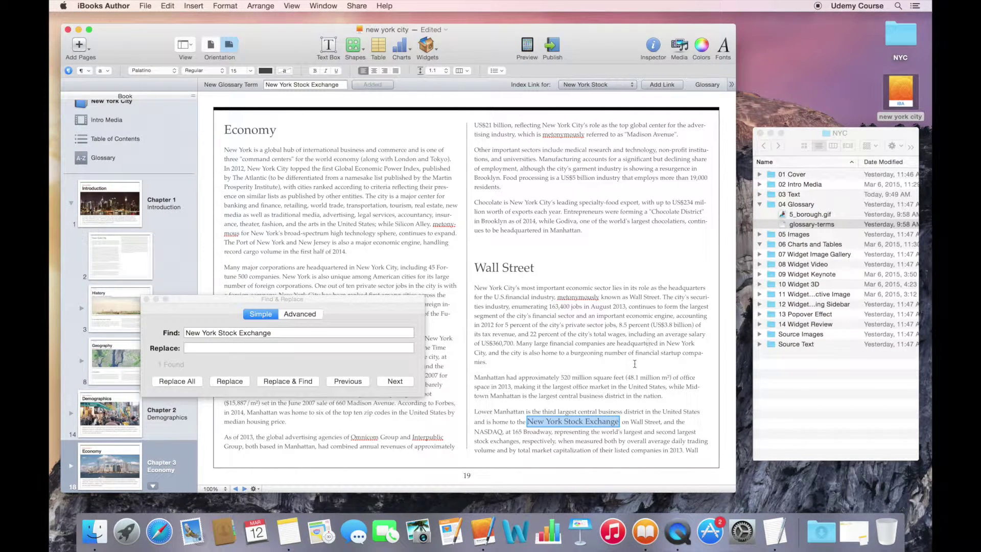
pyautogui.click(607, 424)
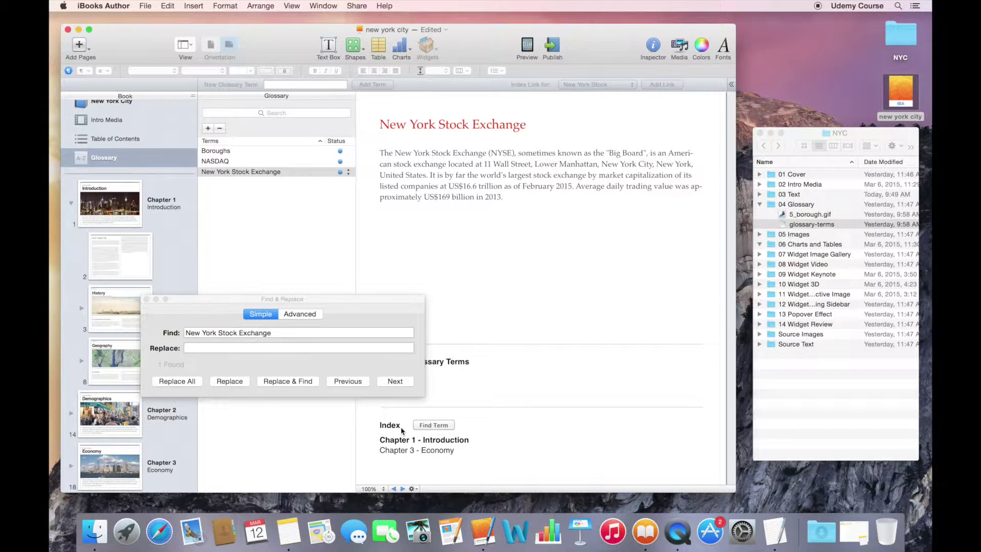
pyautogui.click(147, 299)
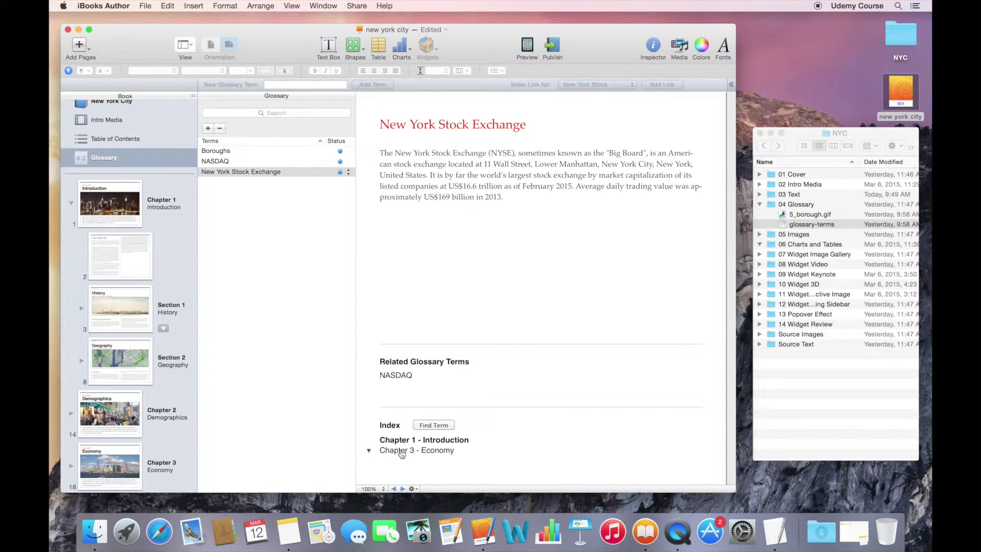
# Insert 5_borough.gif into the Boroughs definition and position it beside the text.
pyautogui.click(259, 155)
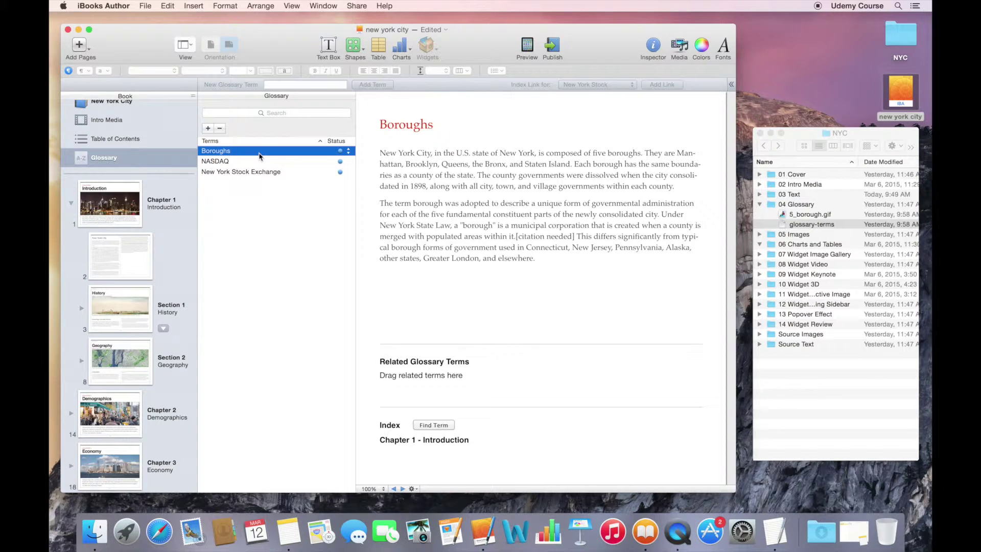
pyautogui.click(797, 224)
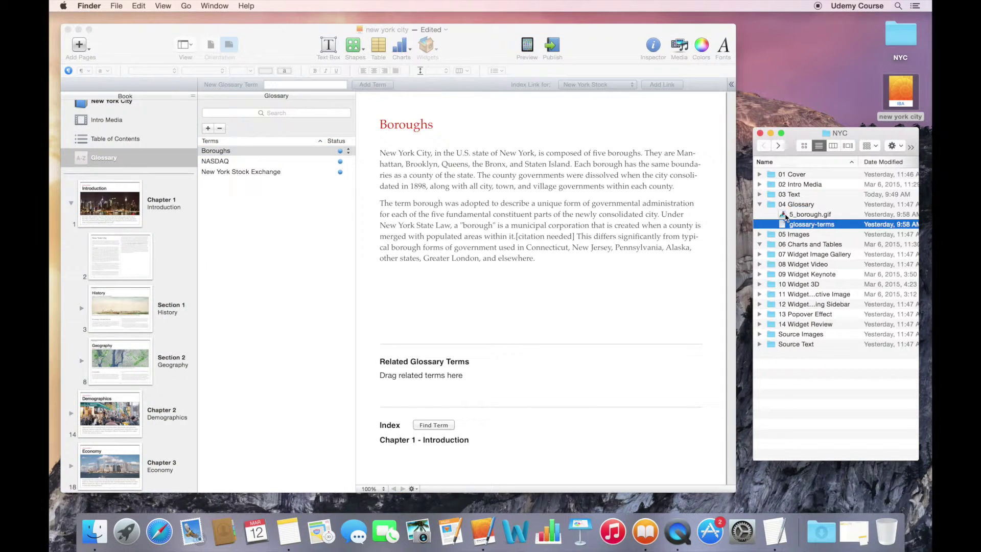
pyautogui.click(789, 214)
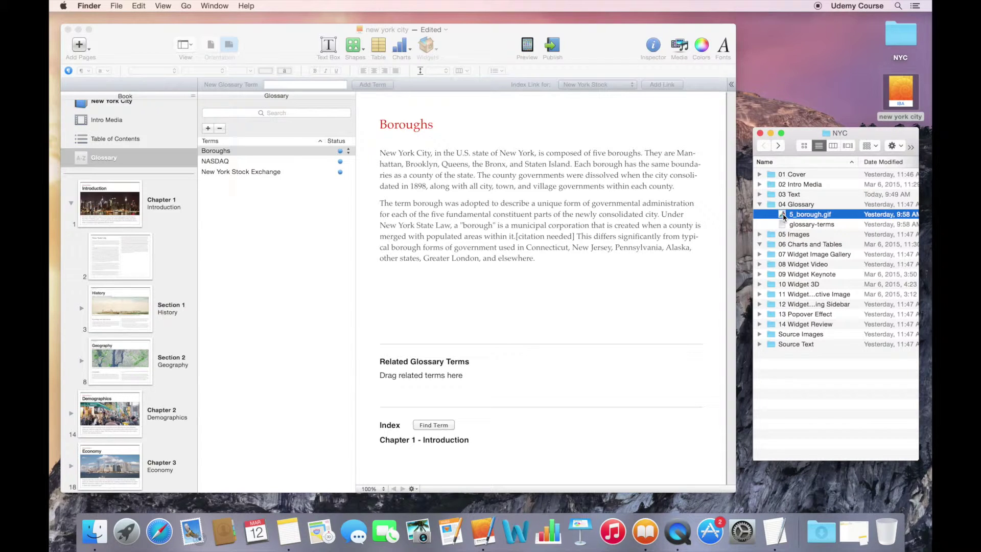
pyautogui.moveTo(783, 215); pyautogui.dragTo(616, 199)
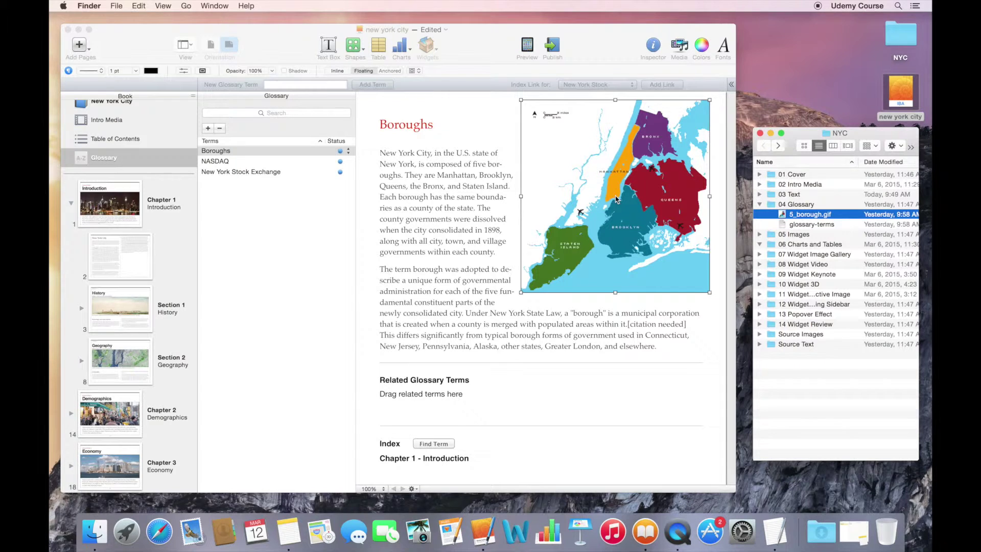
pyautogui.moveTo(616, 199); pyautogui.dragTo(605, 251)
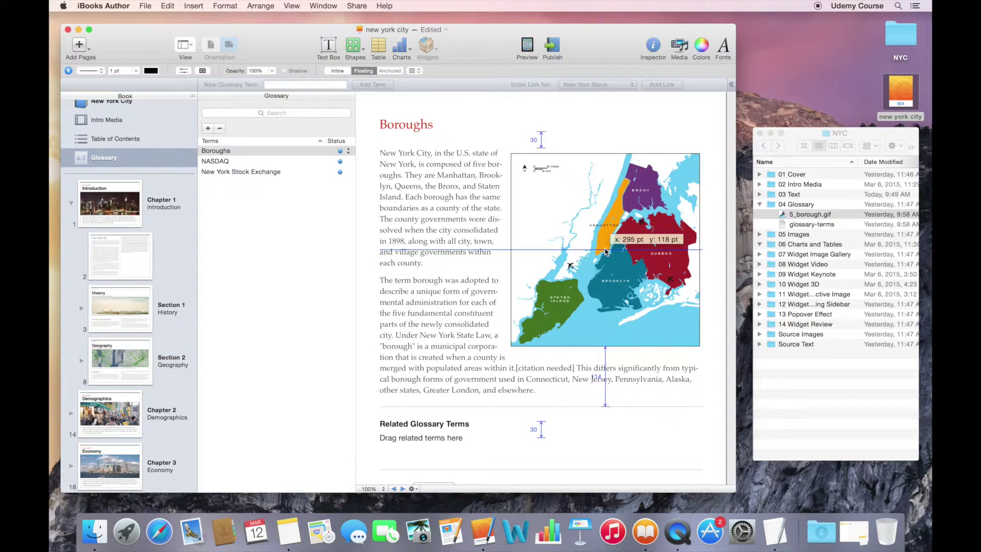
pyautogui.moveTo(605, 251); pyautogui.dragTo(602, 251)
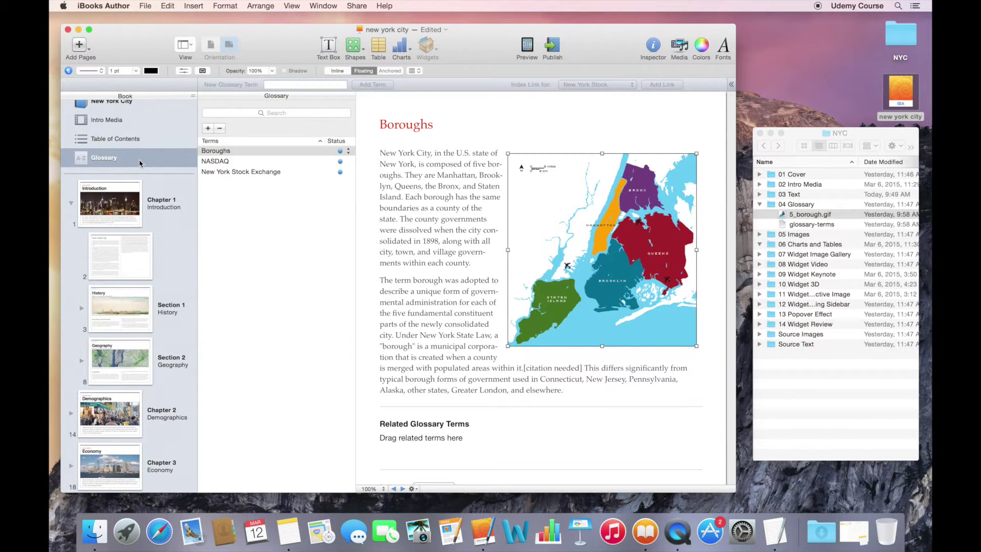
pyautogui.scroll(1, 140, 163)
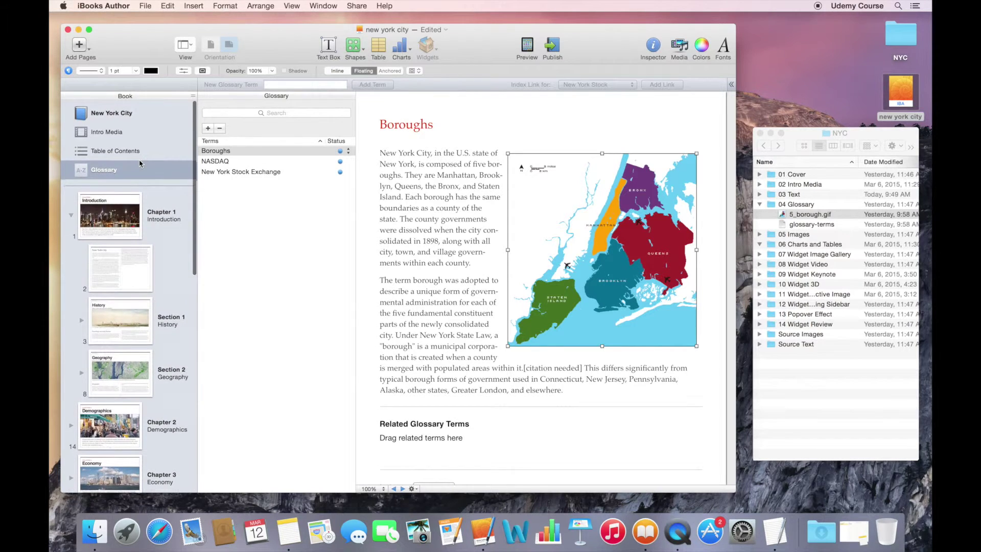